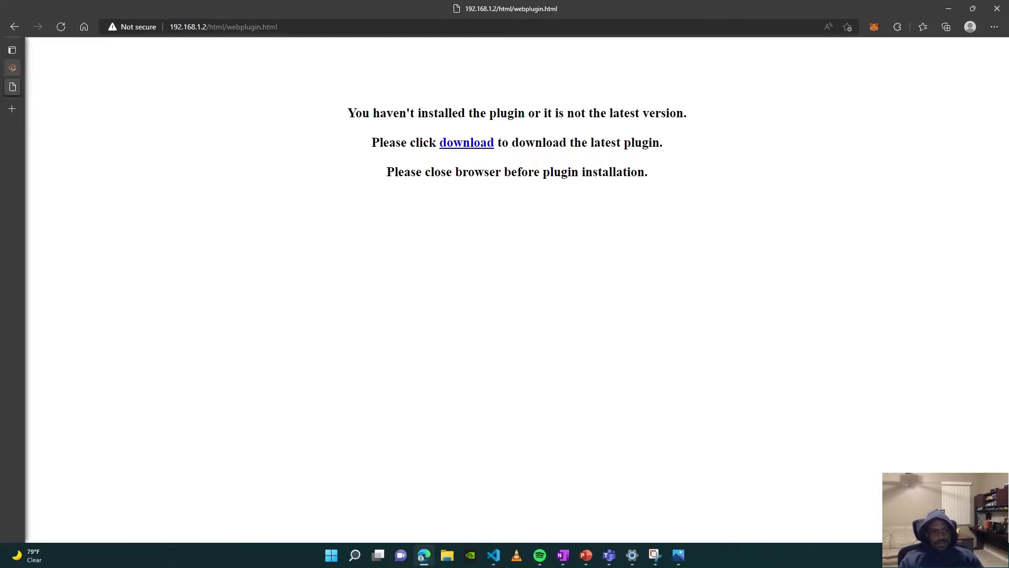
# View the Hanwha HRD-841 DVR product page, and return to the recorder's plugin download page at 192.168.1.2.
pyautogui.click(13, 68)
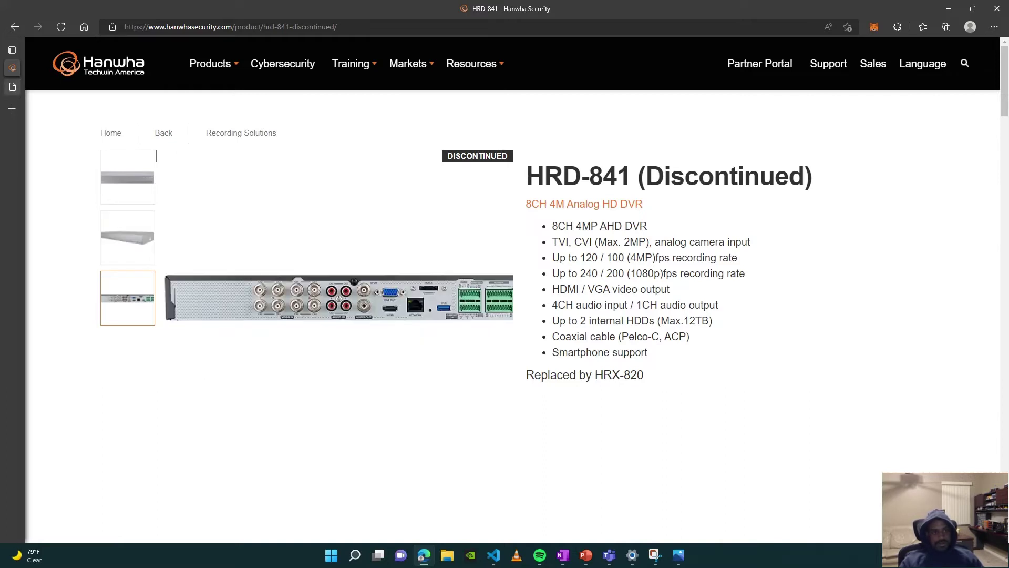
pyautogui.click(13, 87)
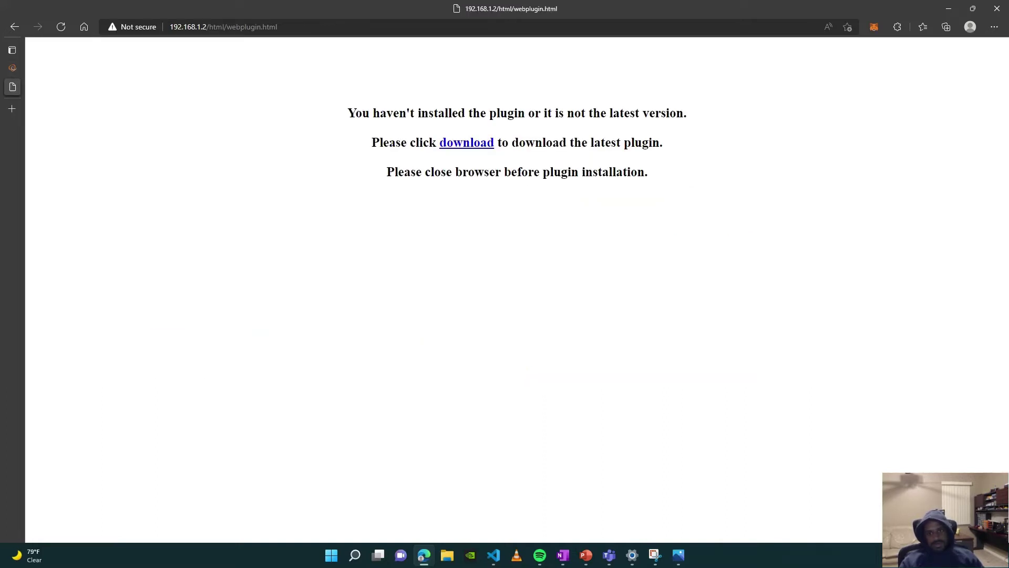
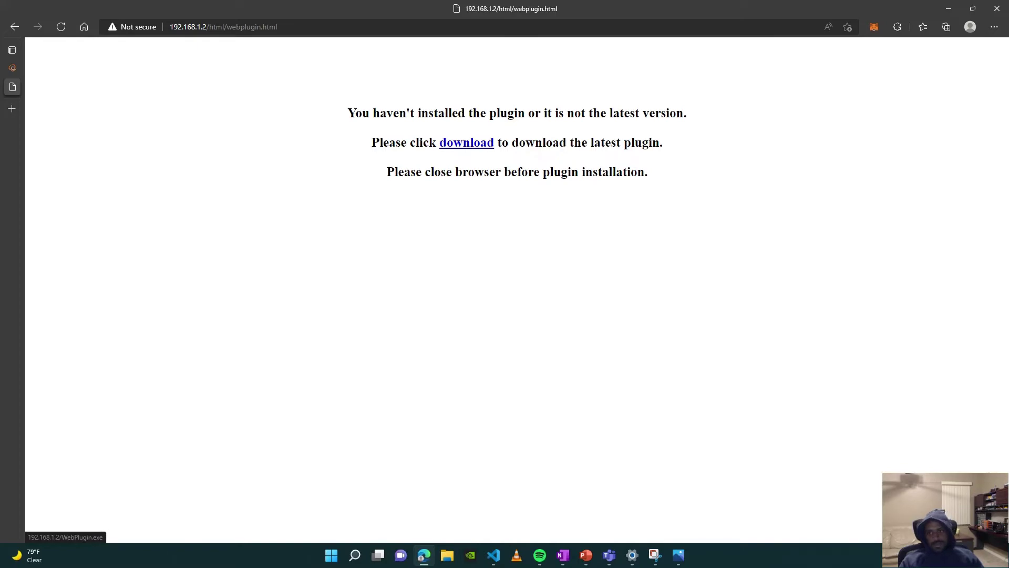
# Review the WebPlugin.exe setup steps in the PowerPoint slide show, and return to the plugin download page in Edge.
pyautogui.click(586, 555)
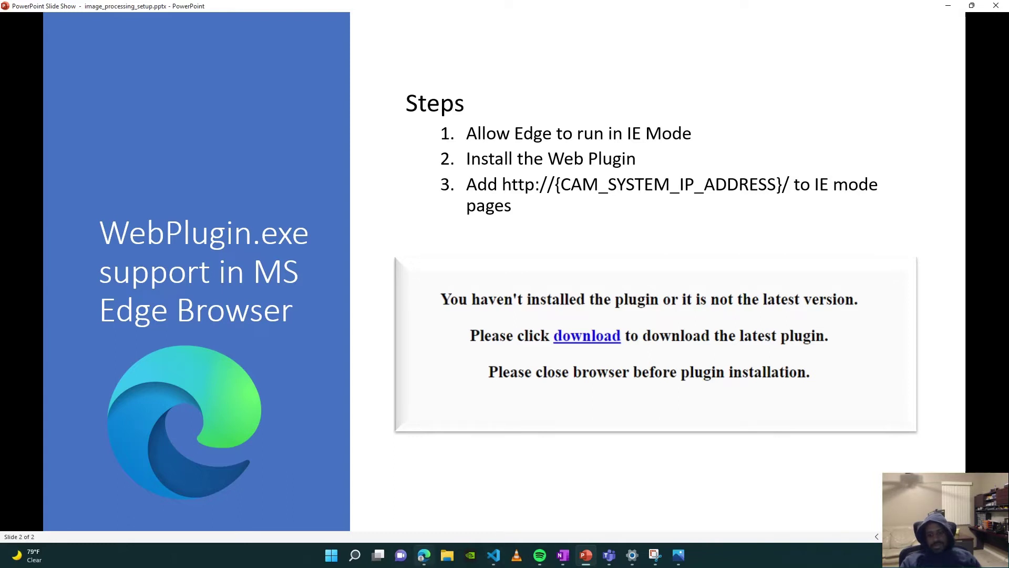
pyautogui.click(424, 555)
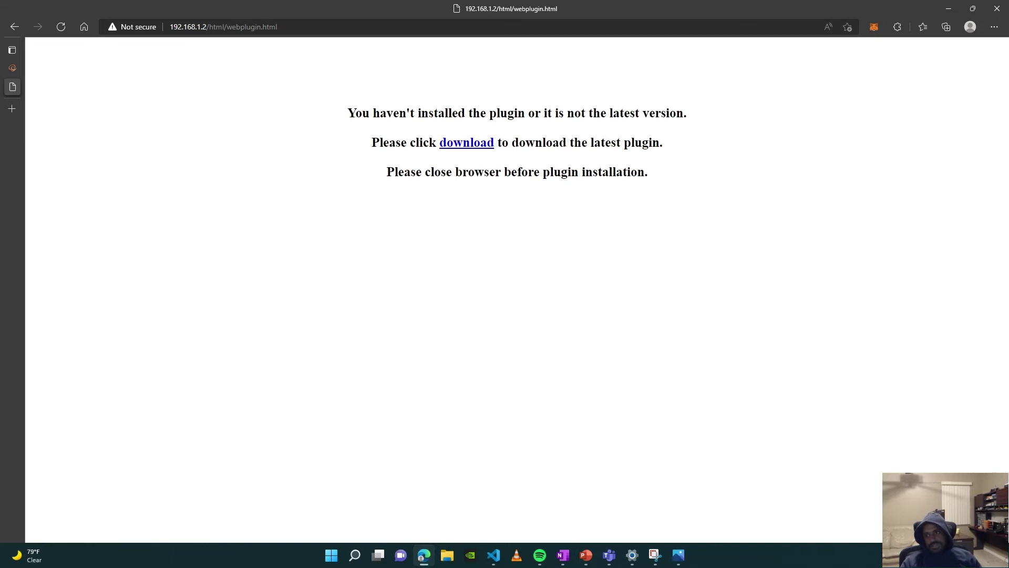
# Check for the option to reload the page in Internet Explorer mode, and download WebPlugin.exe from the recorder's page.
pyautogui.click(994, 26)
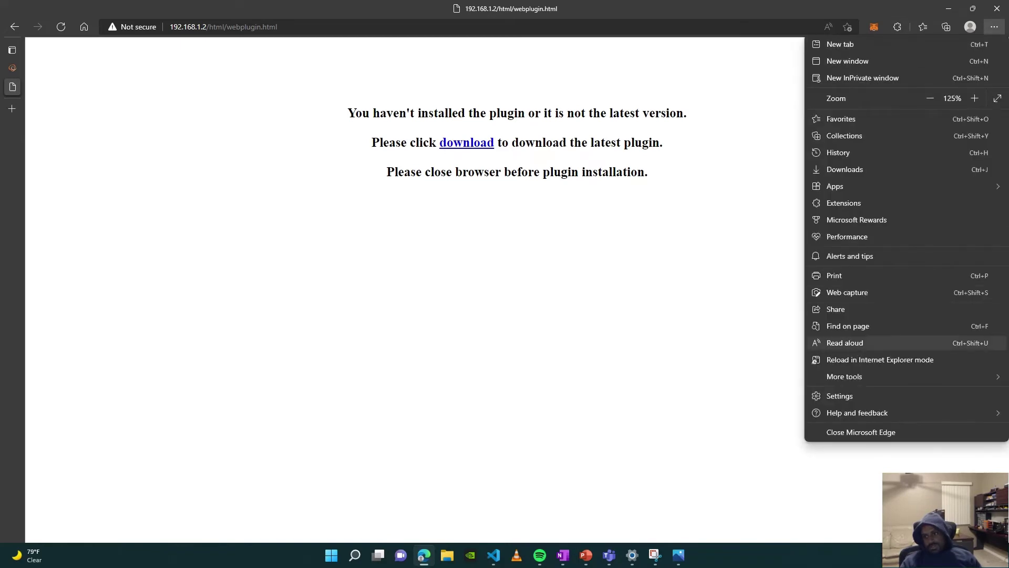
pyautogui.click(879, 360)
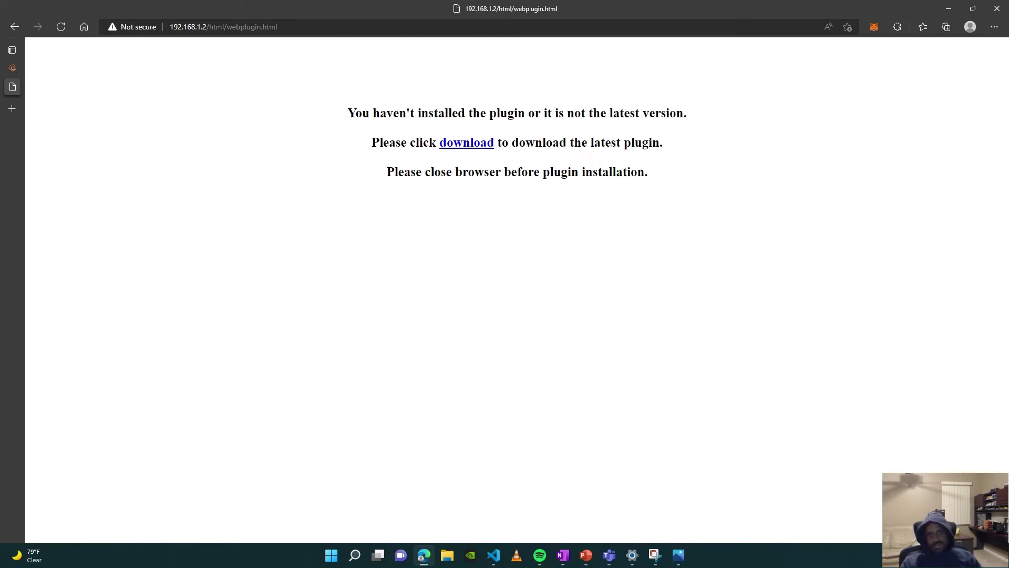
pyautogui.click(467, 143)
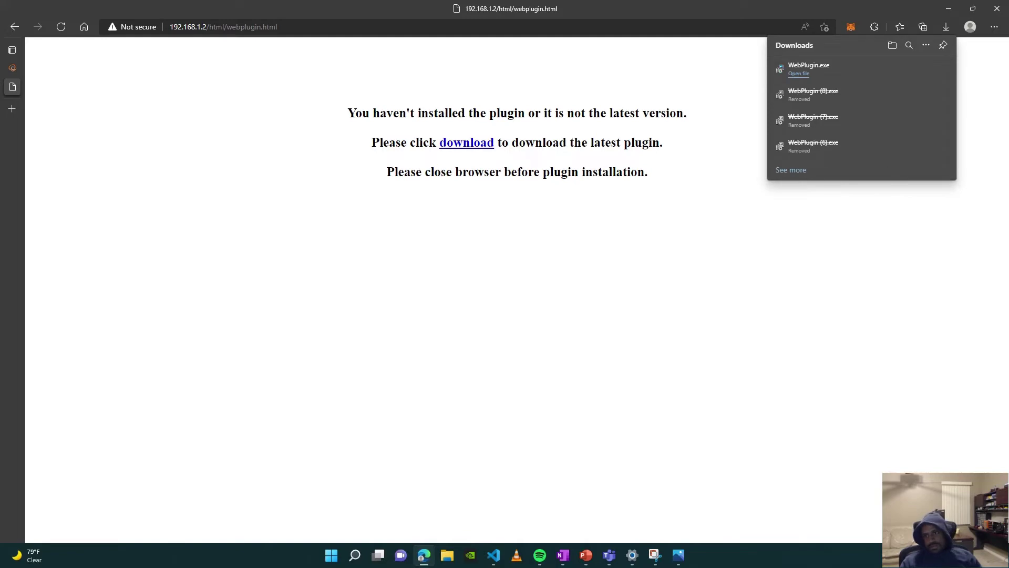
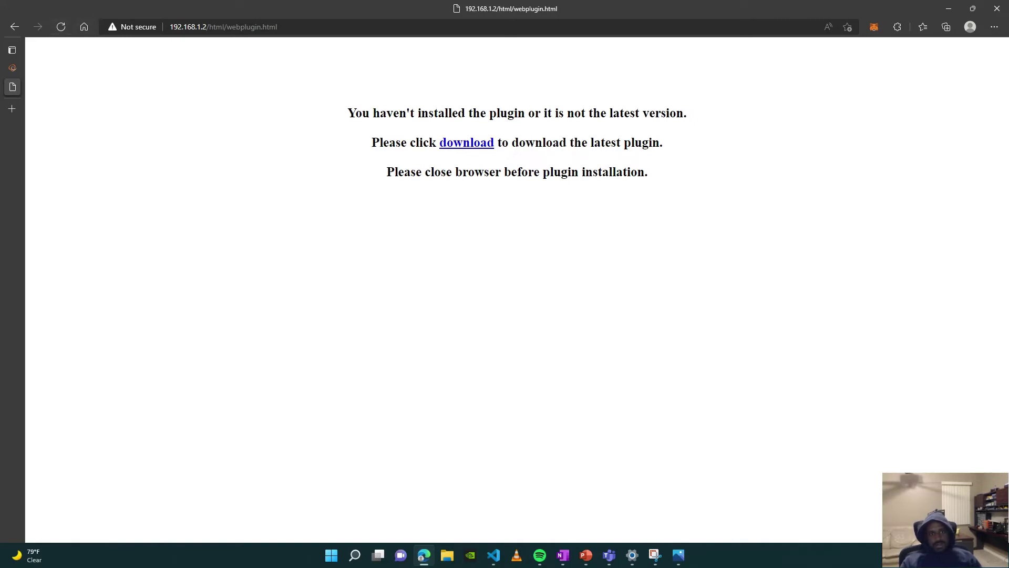
# Try to load the recorder's root address 192.168.1.2 by removing the plugin page path from the current URL.
pyautogui.click(284, 27)
pyautogui.click(280, 27)
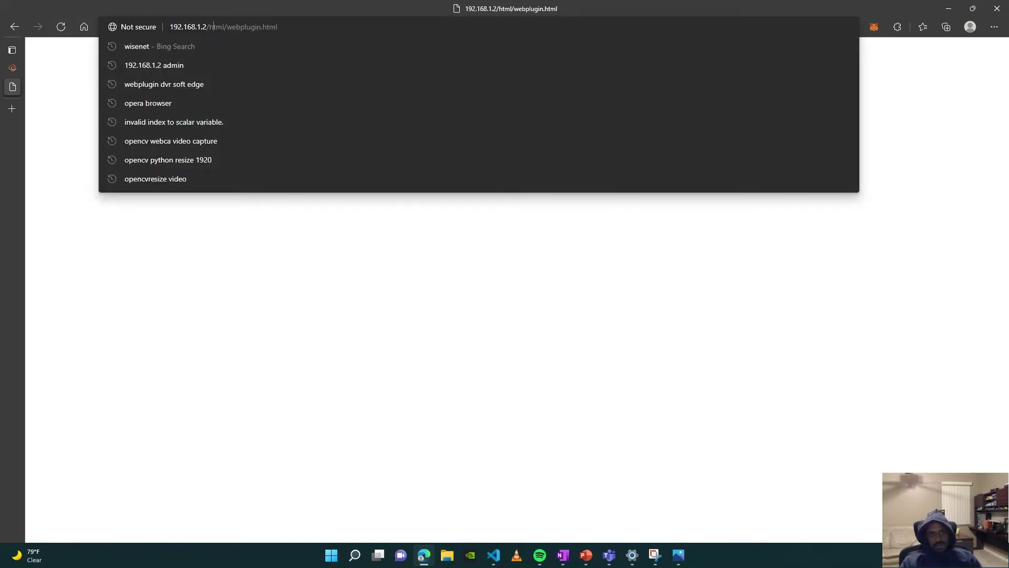
pyautogui.moveTo(280, 27); pyautogui.dragTo(213, 26)
pyautogui.press('BackSpace')
pyautogui.press('BackSpace')
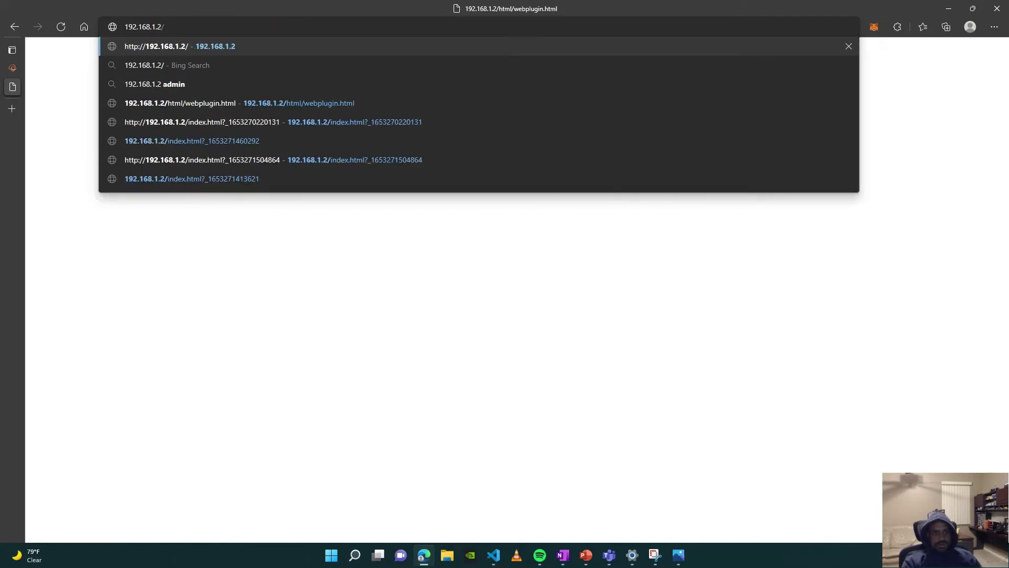
pyautogui.press('BackSpace')
pyautogui.press('Return')
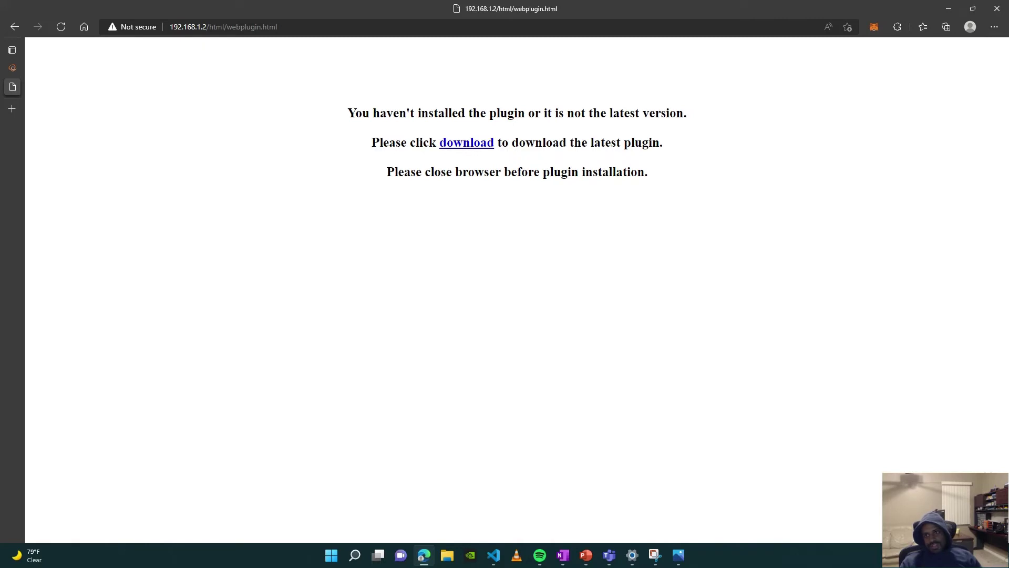
# Reload the plugin page in Internet Explorer mode, dismiss the mode notice, and refresh the page.
pyautogui.click(995, 27)
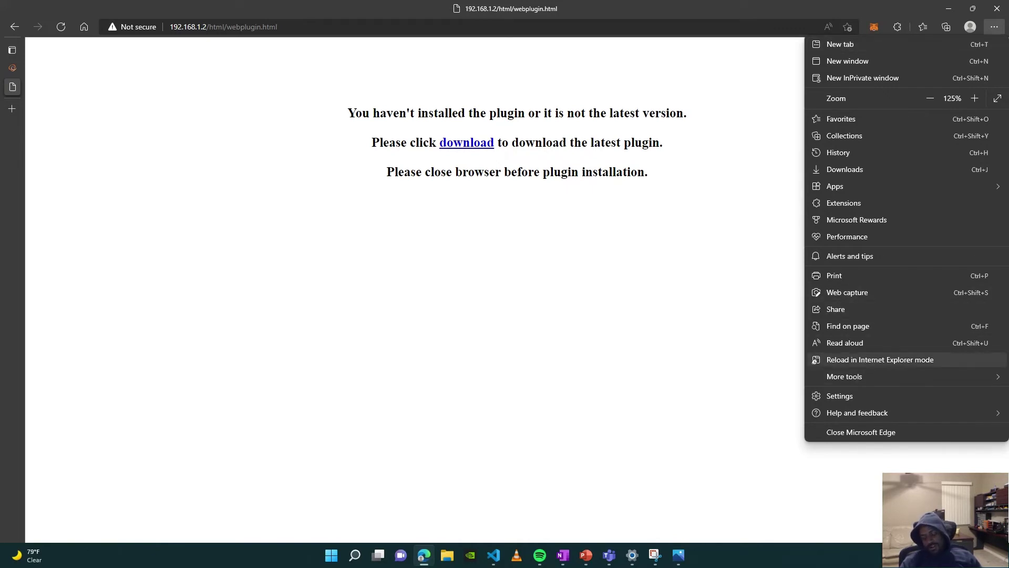
pyautogui.click(880, 359)
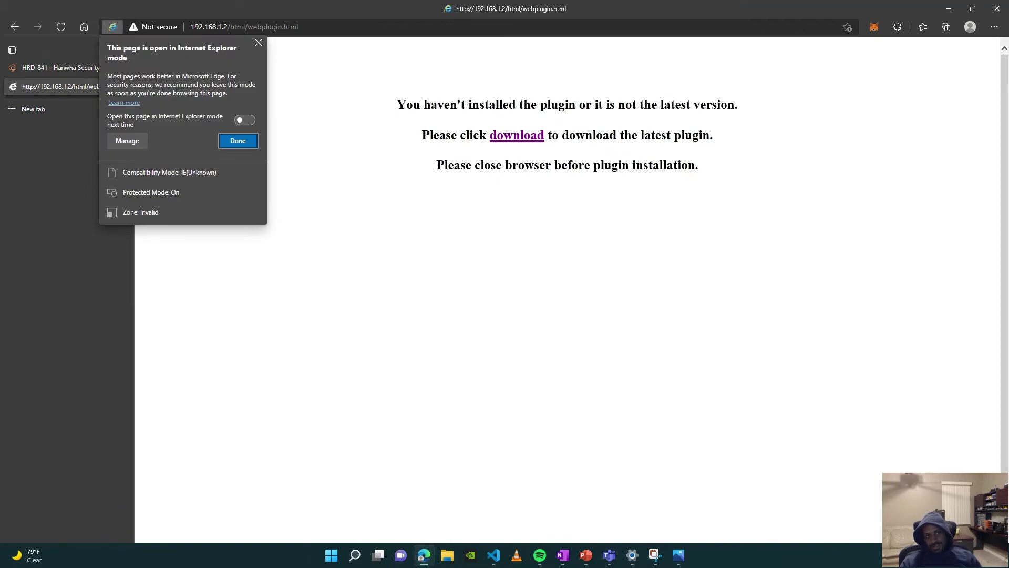
pyautogui.click(238, 140)
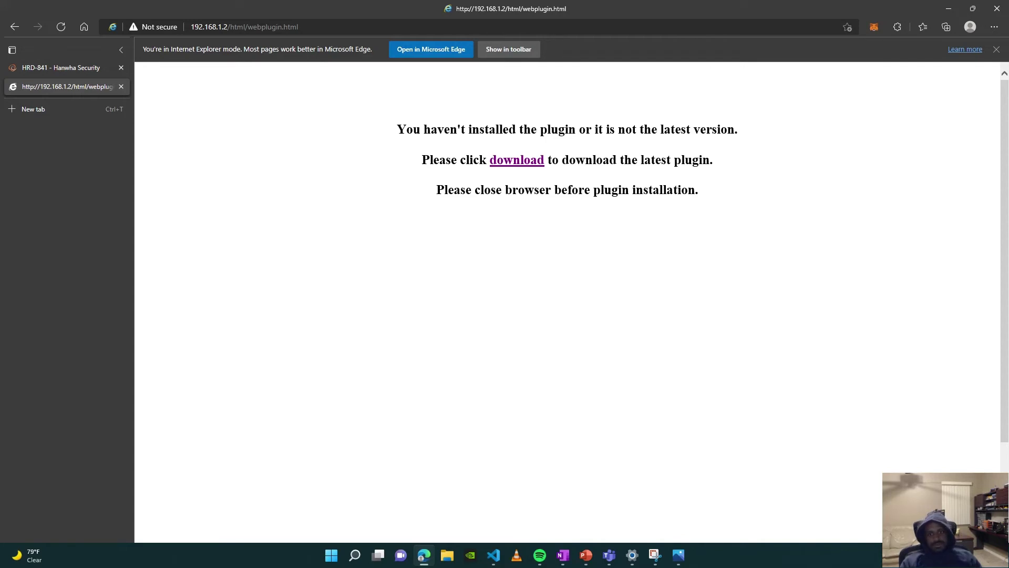
pyautogui.click(61, 27)
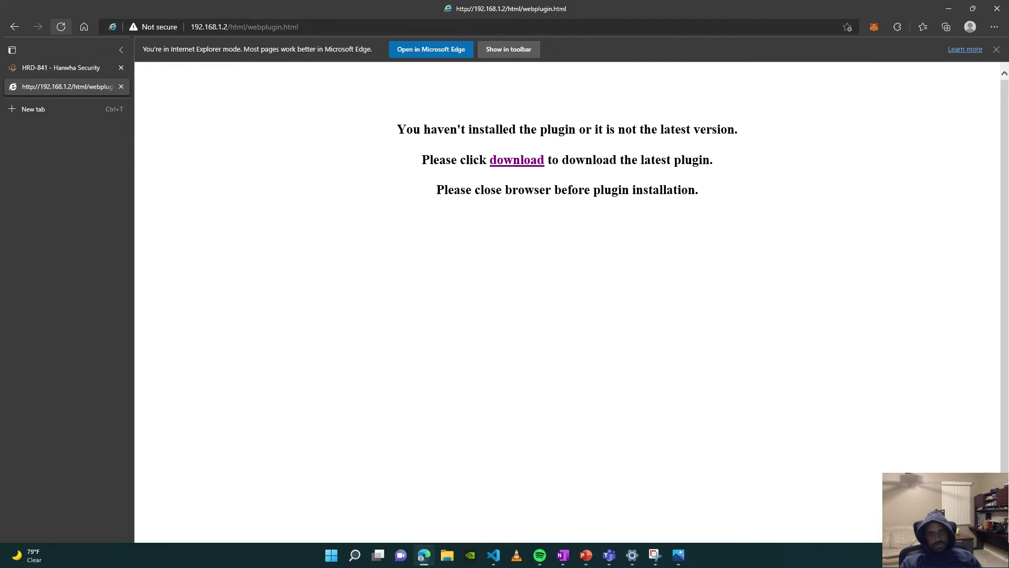
# Try to open the root address 192.168.1.2 from the Internet Explorer mode page by trimming its URL.
pyautogui.click(244, 26)
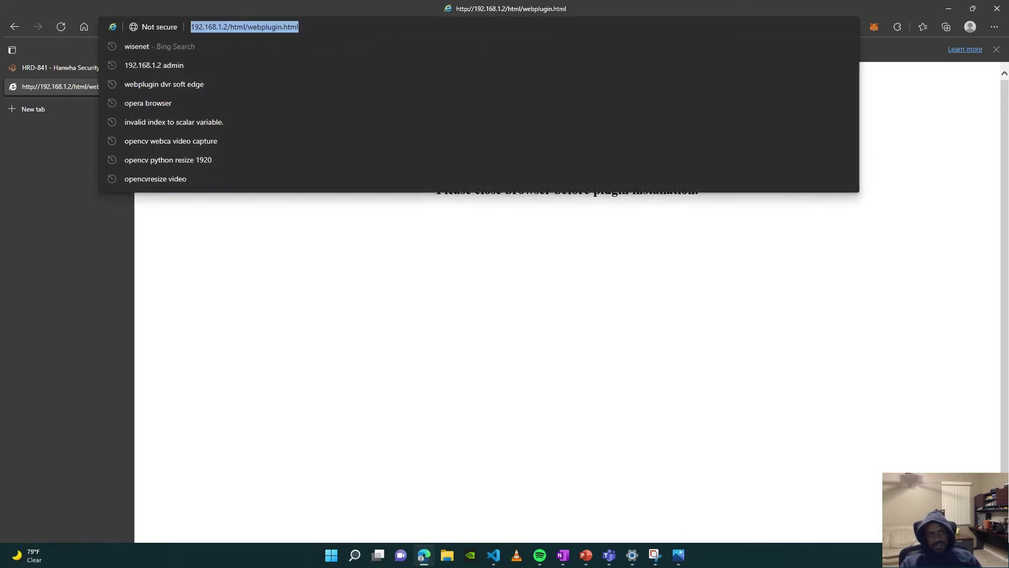
pyautogui.click(368, 253)
pyautogui.click(325, 27)
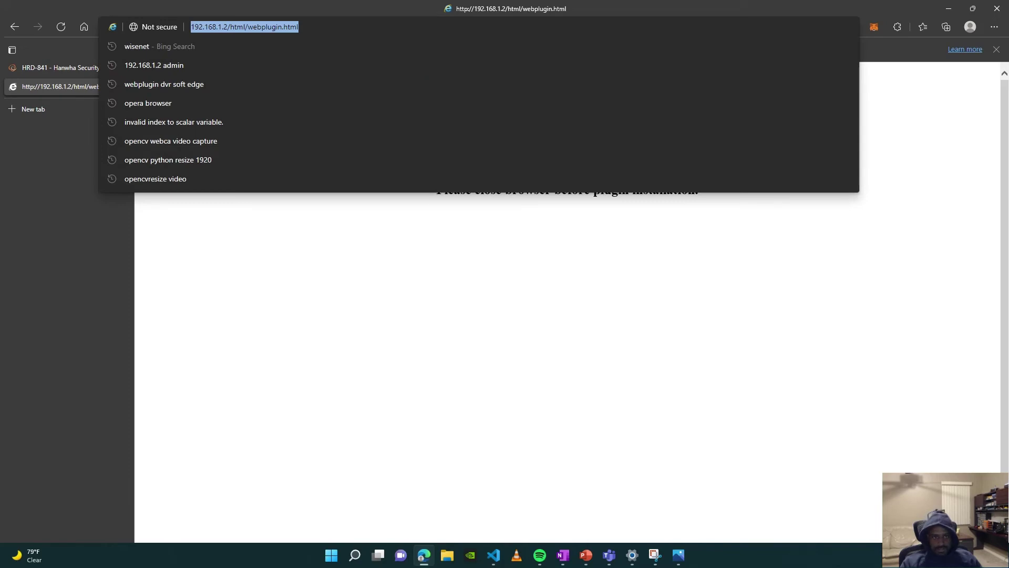
pyautogui.press('Right')
pyautogui.hotkey('ctrl', 'shift', 'Left')
pyautogui.hotkey('ctrl', 'shift', 'Left')
pyautogui.hotkey('ctrl', 'shift', 'Left')
pyautogui.hotkey('ctrl', 'shift', 'Left')
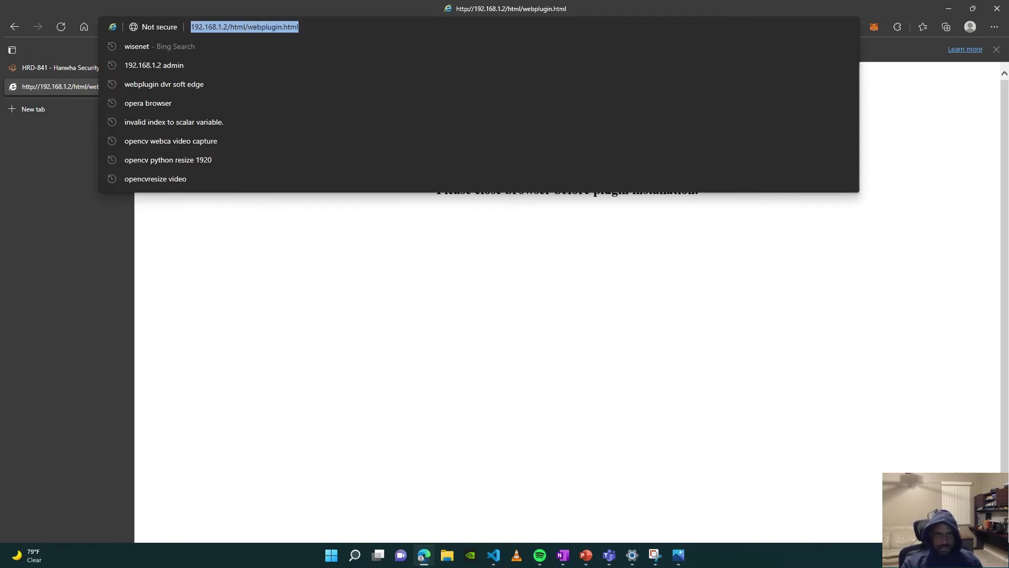
pyautogui.hotkey('ctrl', 'shift', 'Right')
pyautogui.press('BackSpace')
pyautogui.press('Return')
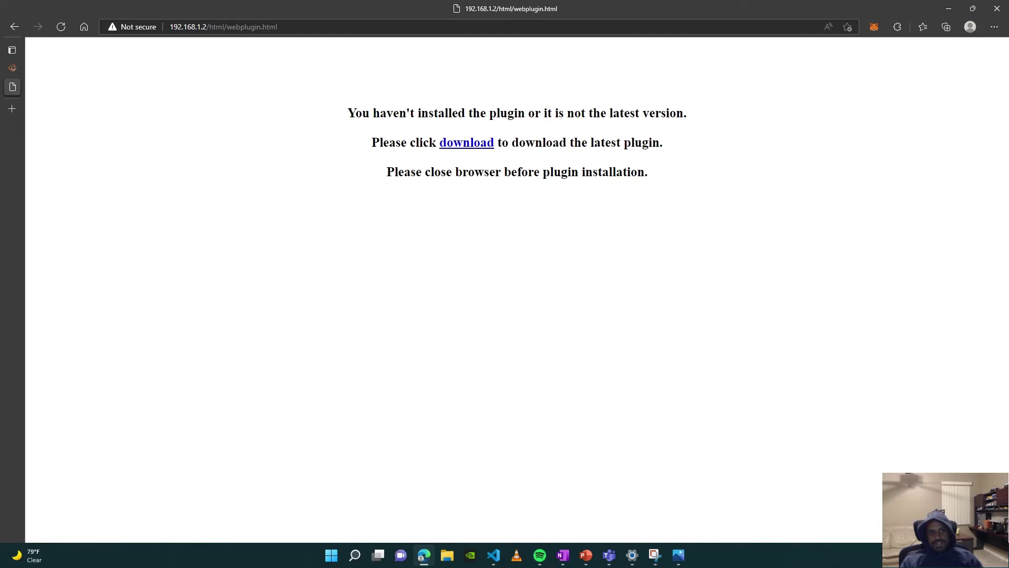
# Open the browser's Default browser settings containing the Internet Explorer compatibility options.
pyautogui.moveTo(207, 27); pyautogui.dragTo(170, 27)
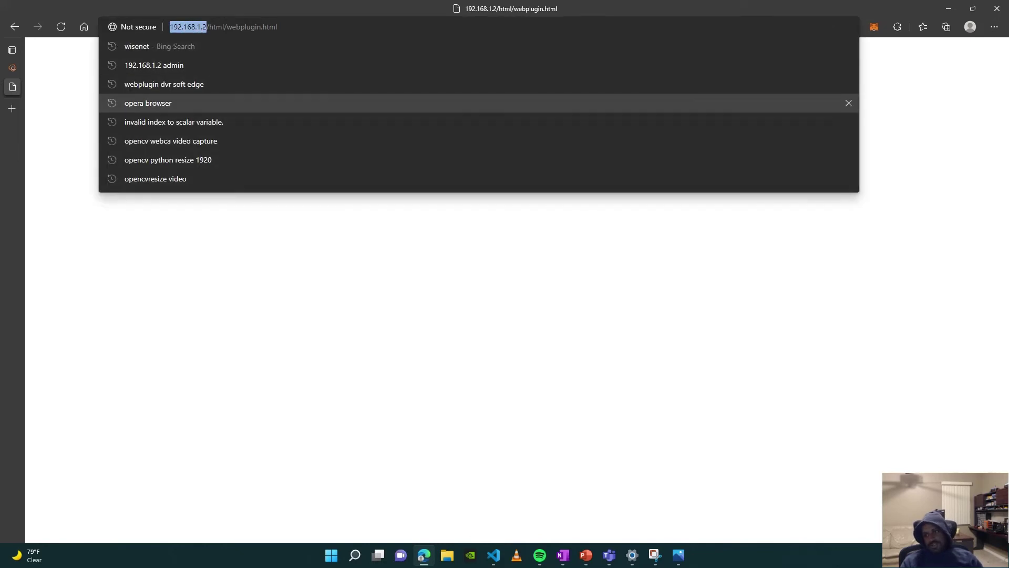
pyautogui.press('Escape')
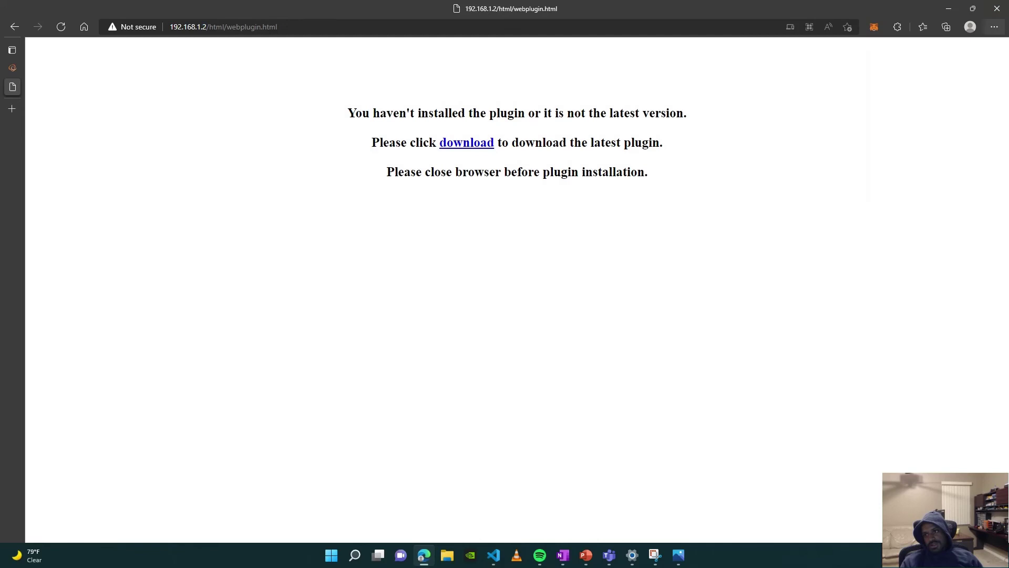
pyautogui.click(994, 27)
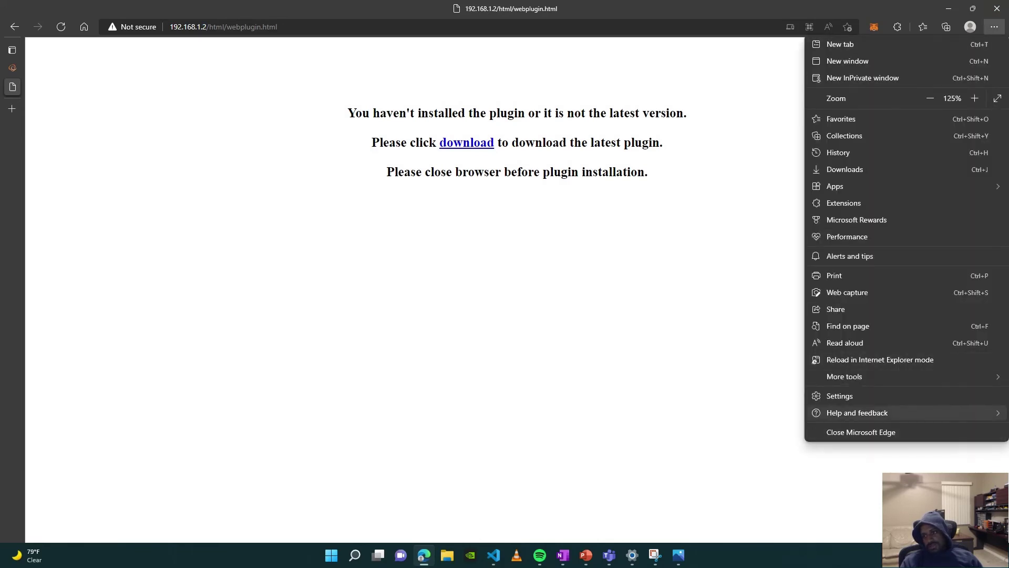
pyautogui.click(840, 396)
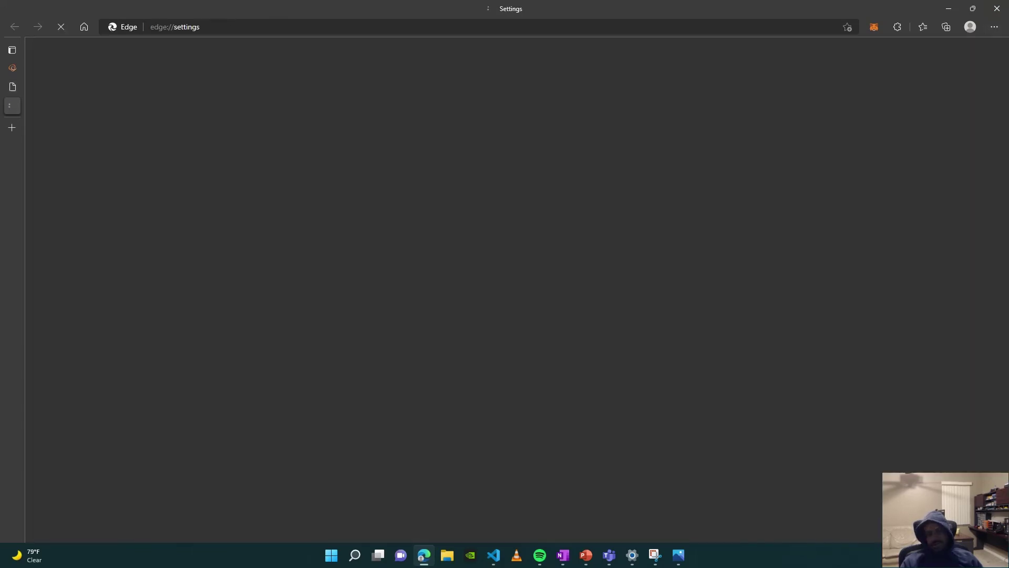
pyautogui.click(118, 254)
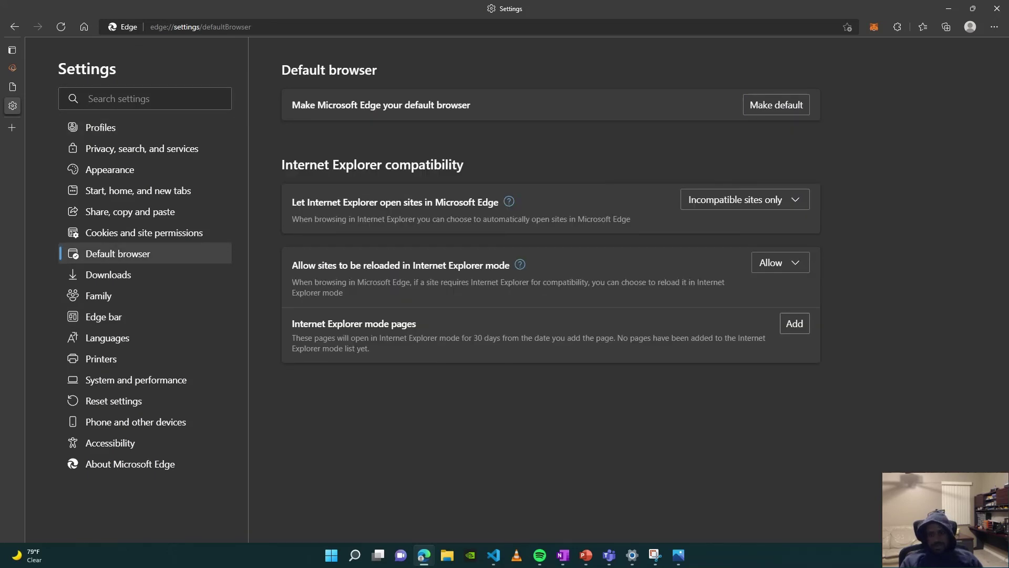
pyautogui.click(793, 323)
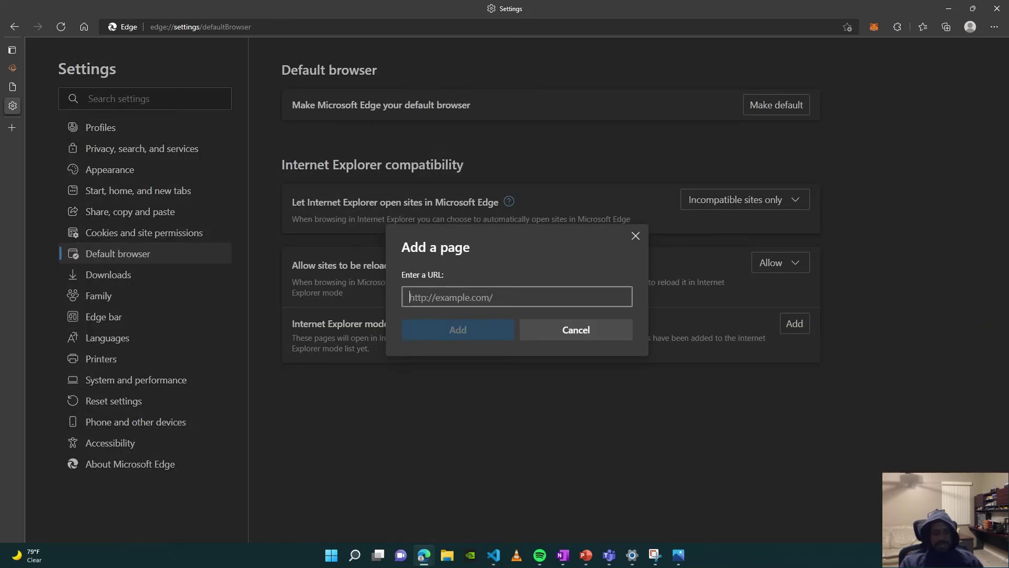
pyautogui.write('http:')
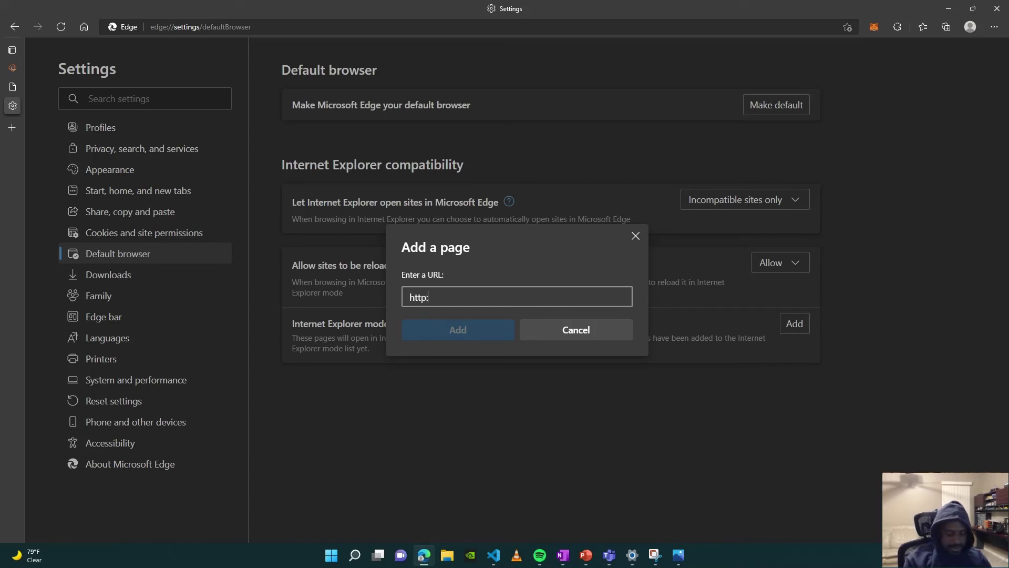
pyautogui.write('//192')
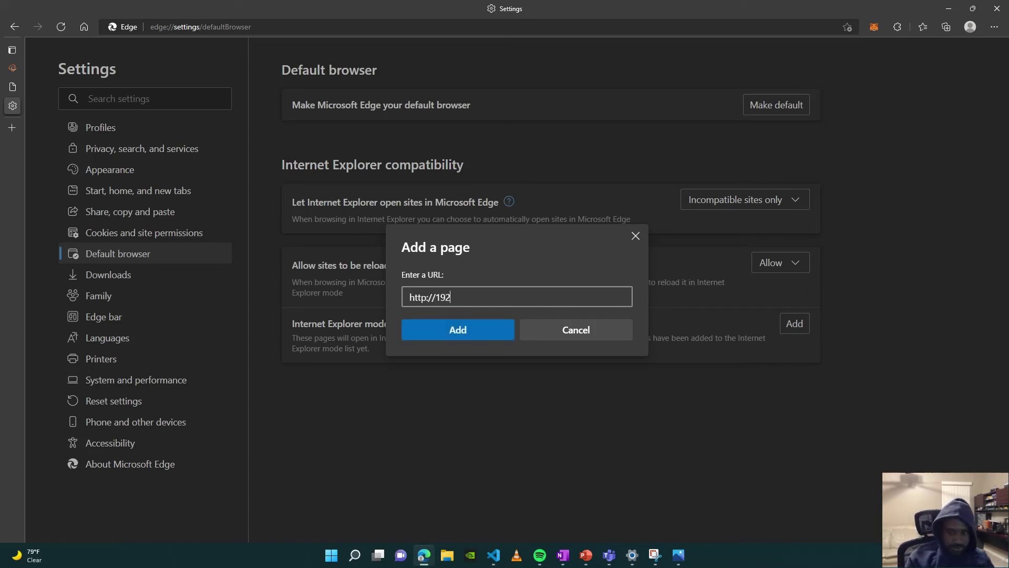
pyautogui.write('.168')
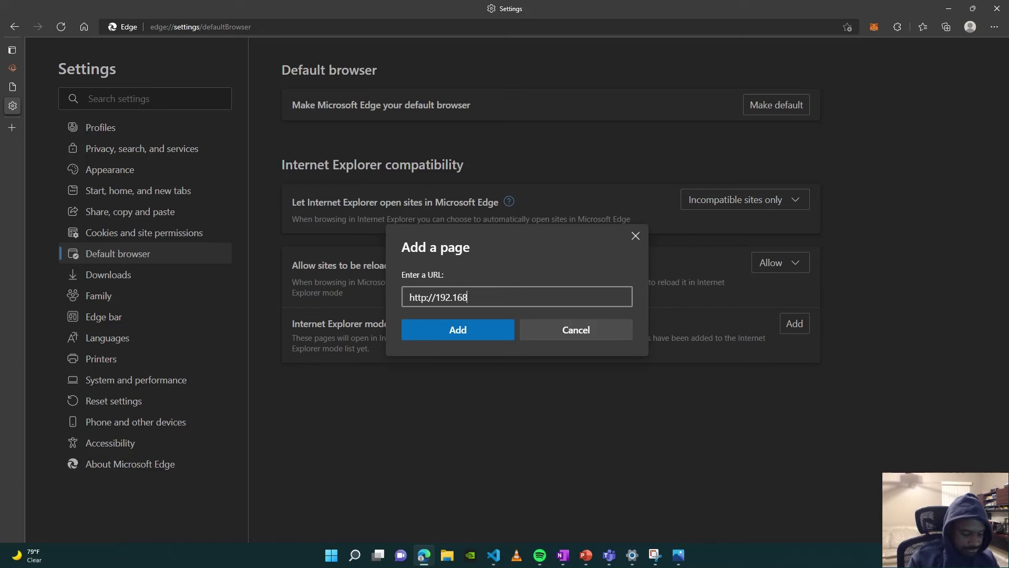
pyautogui.write('.1.2')
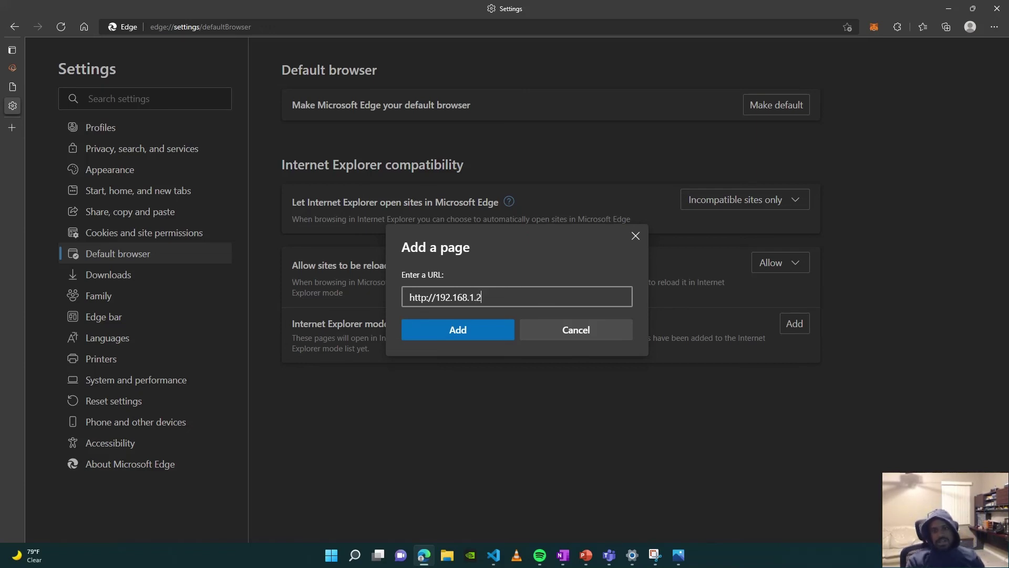
pyautogui.press('Return')
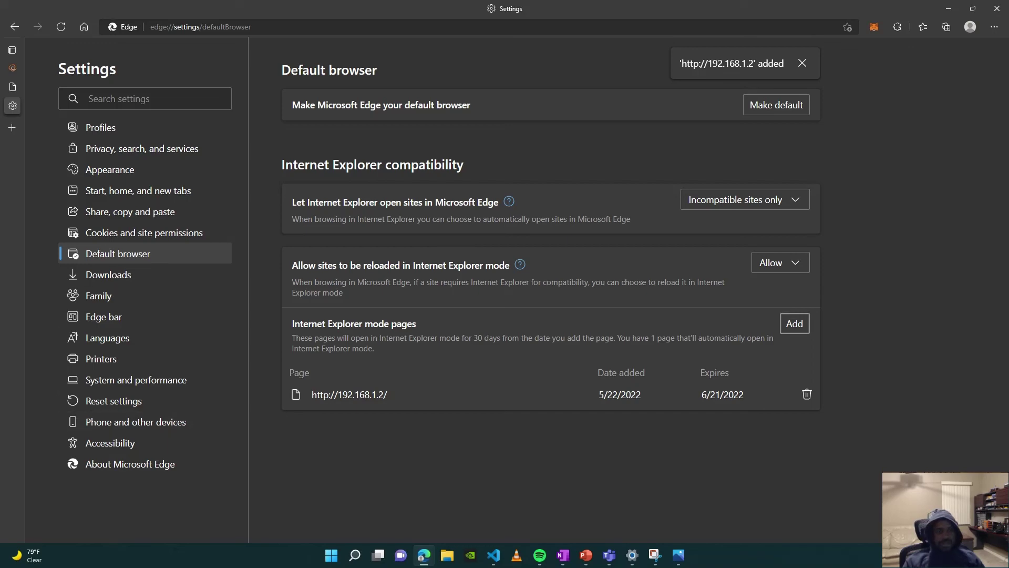
# Load the recorder's address 192.168.1.2 in a new browser tab.
pyautogui.moveTo(13, 88)
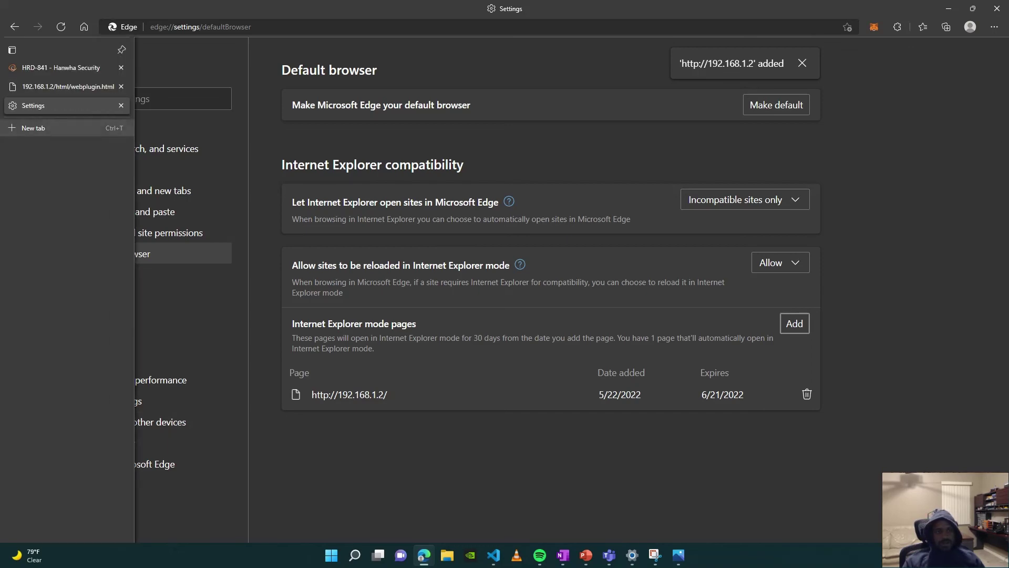
pyautogui.click(33, 128)
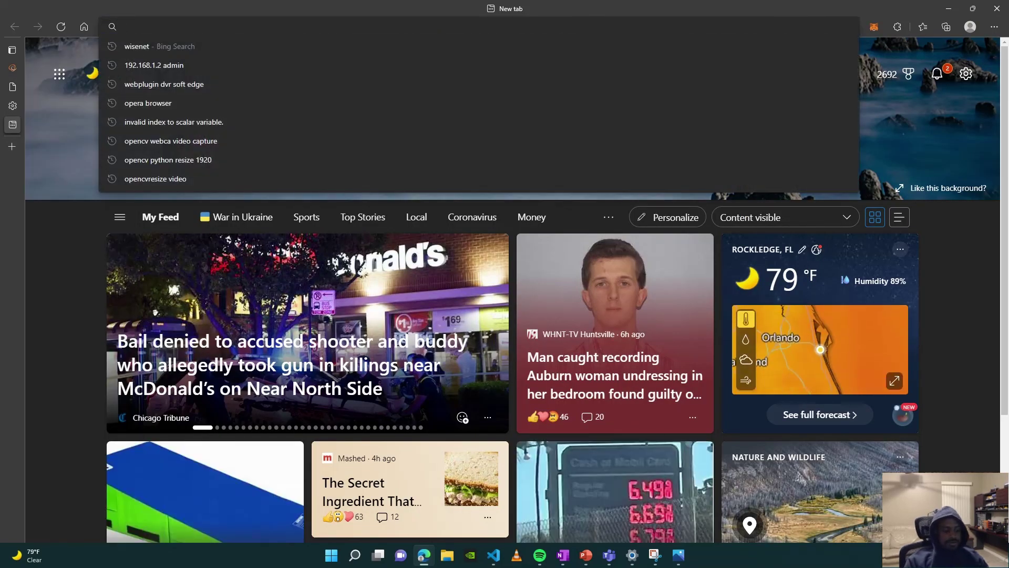
pyautogui.write('192.168.1.2')
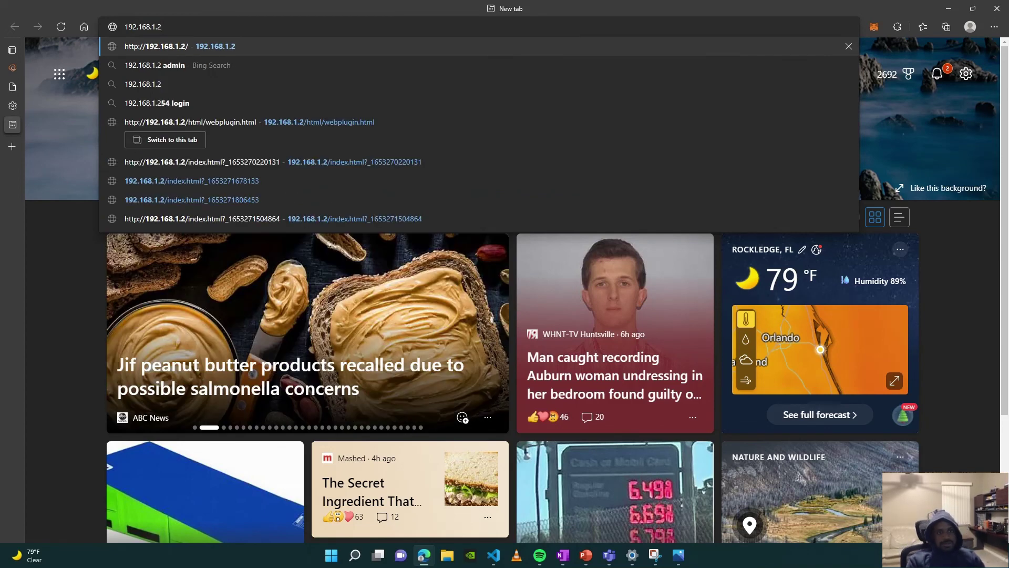
pyautogui.press('Return')
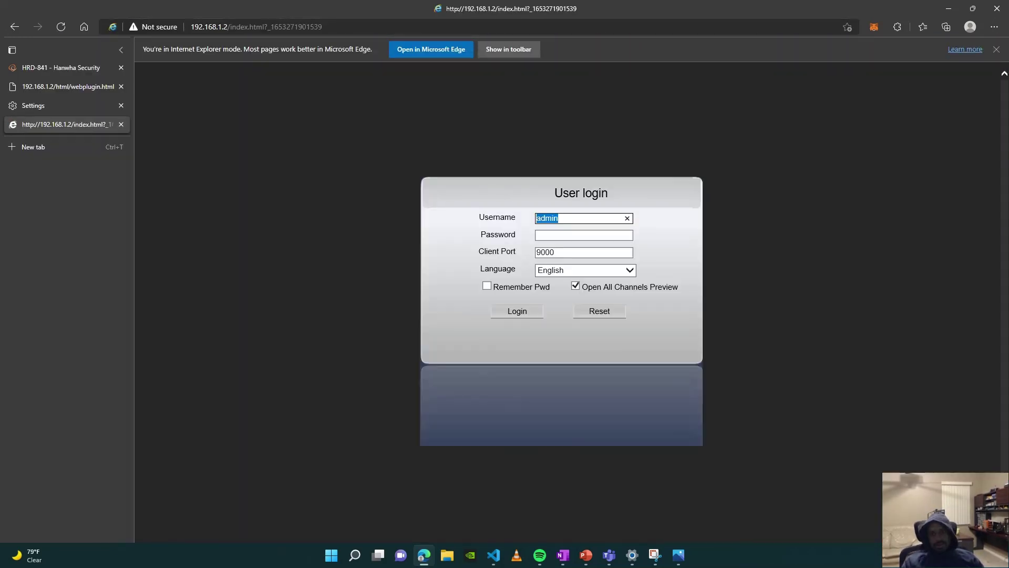
# Enter the account password for the admin user and log in to the recorder.
pyautogui.press('Tab')
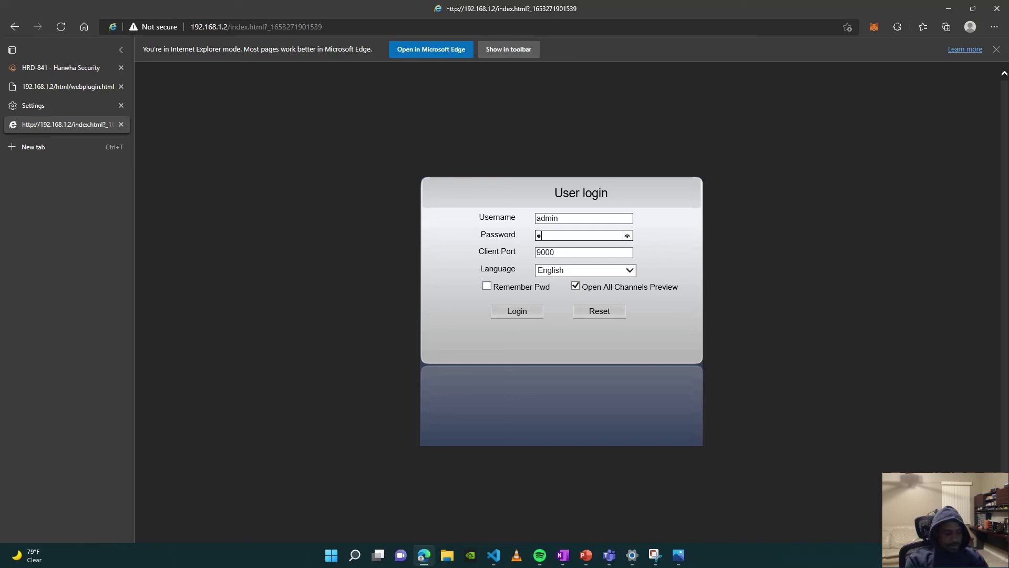
pyautogui.write('•••••••••')
pyautogui.press('Return')
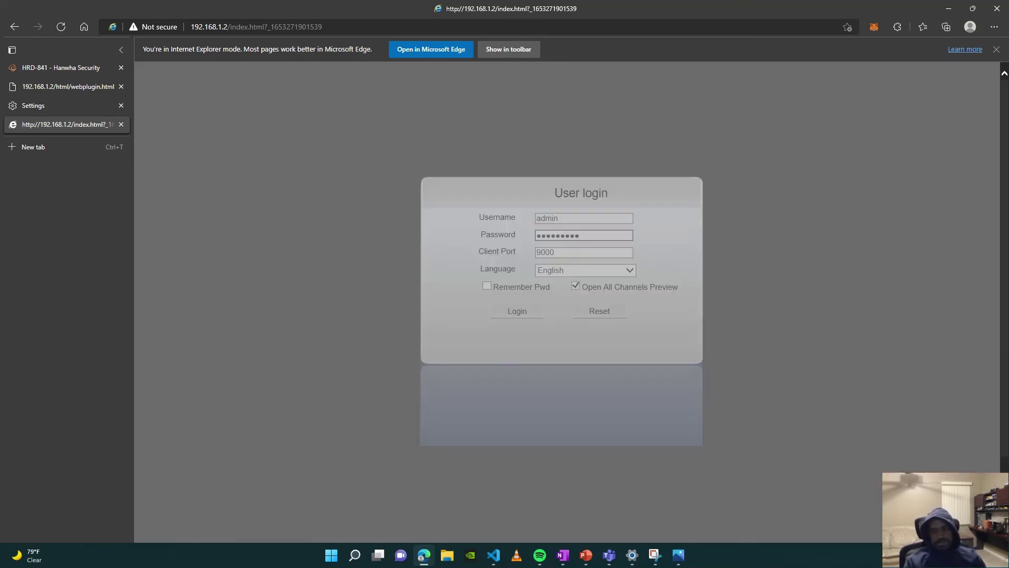